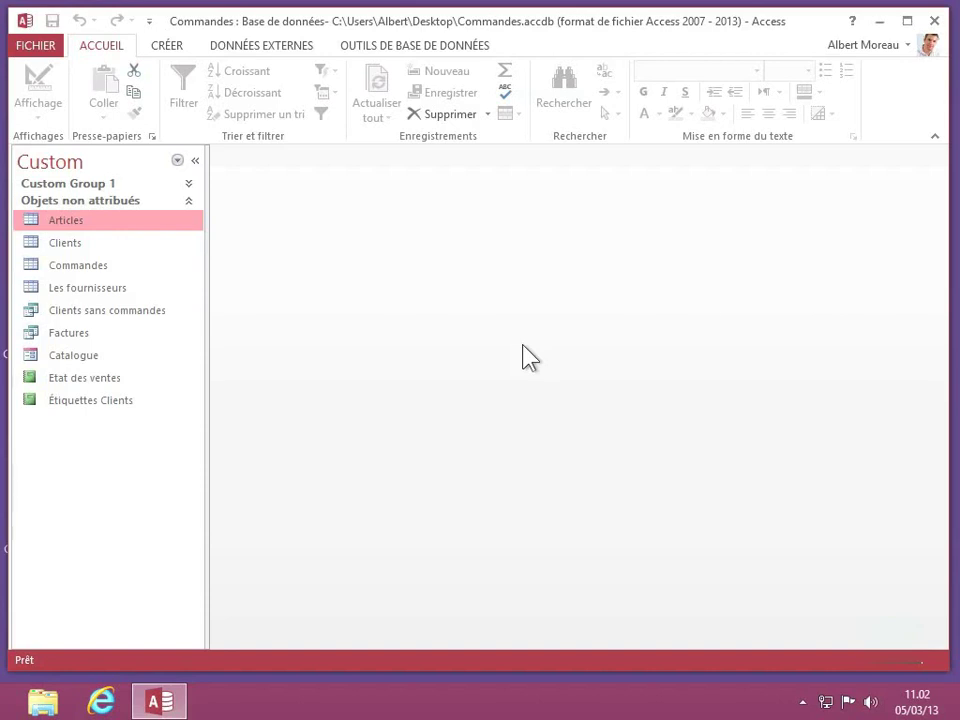
Open the Articles table and display its print preview.
double_click(63, 221)
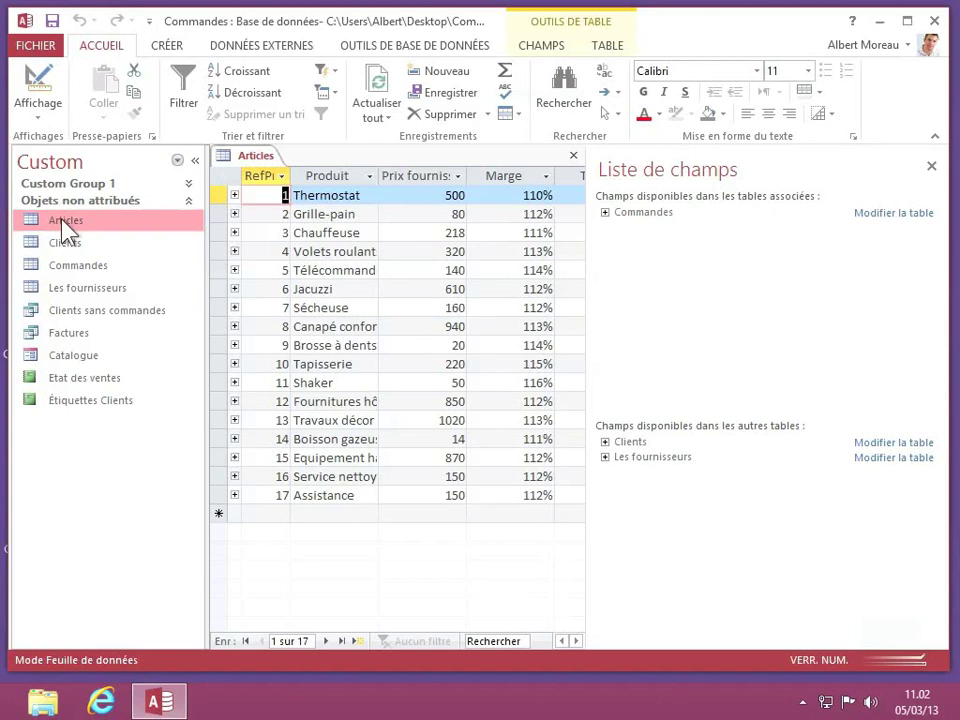
click(37, 46)
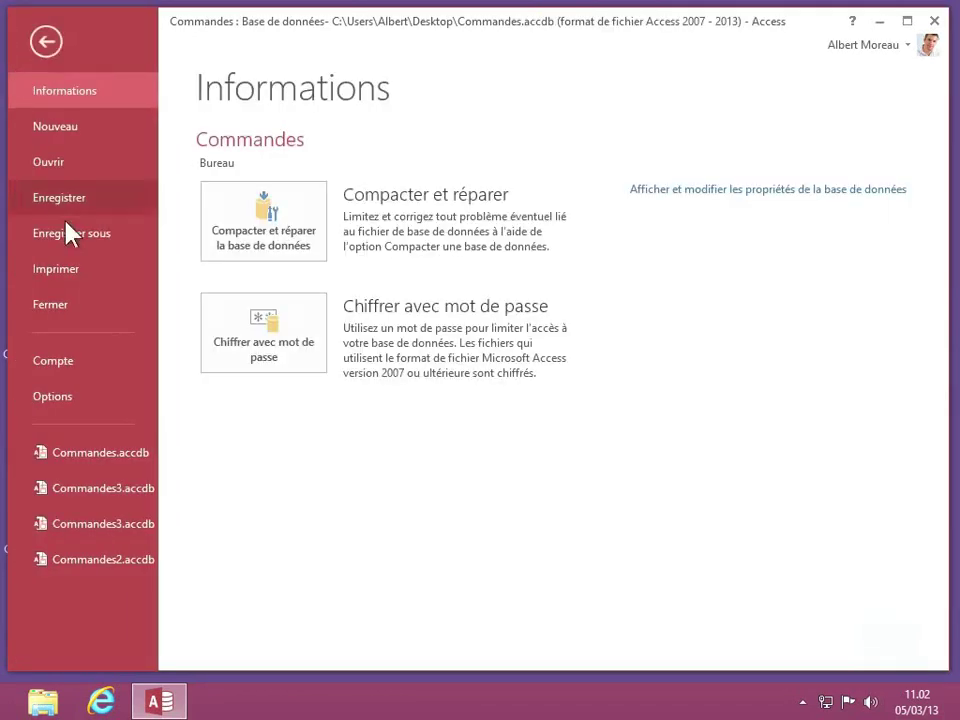
click(68, 268)
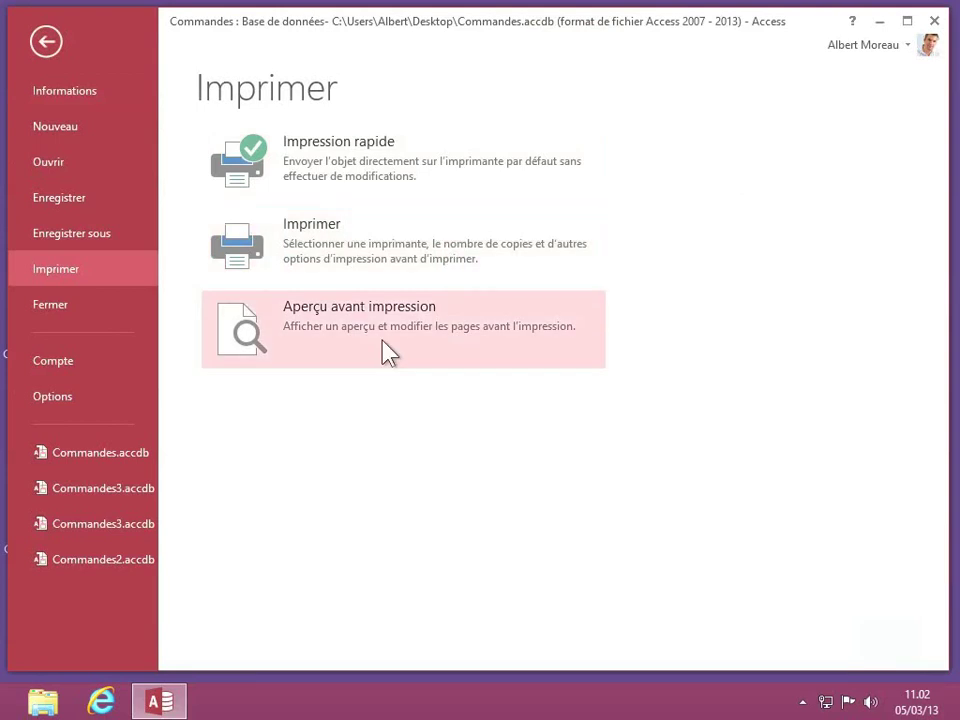
click(389, 352)
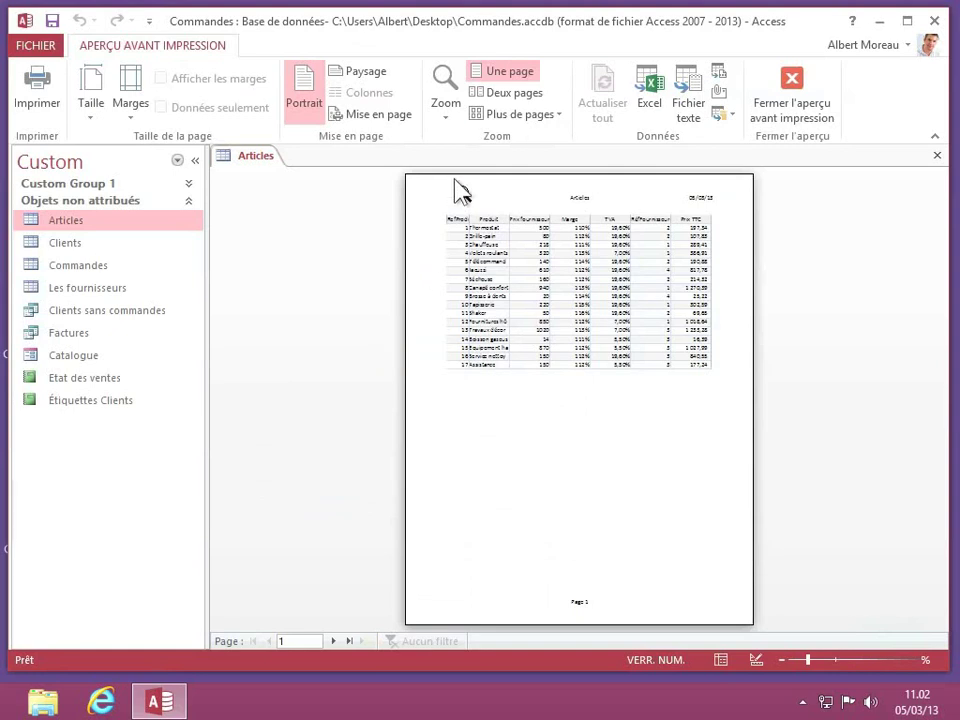
Examine the Articles preview at 100 % and at a reduced zoom, as two pages, and return to the one-page view.
click(445, 118)
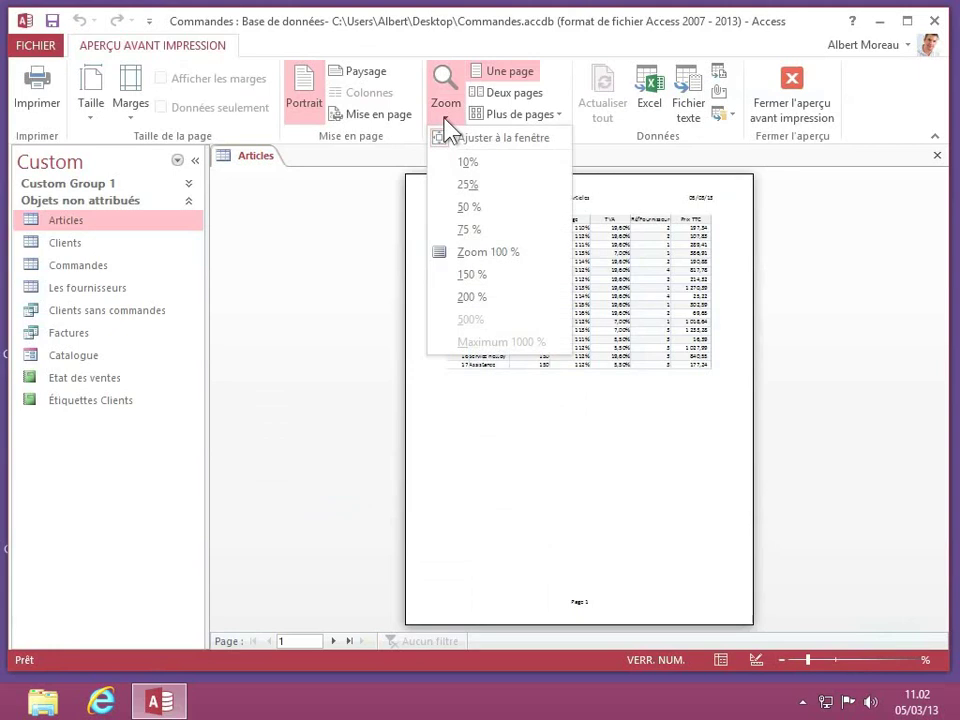
click(489, 255)
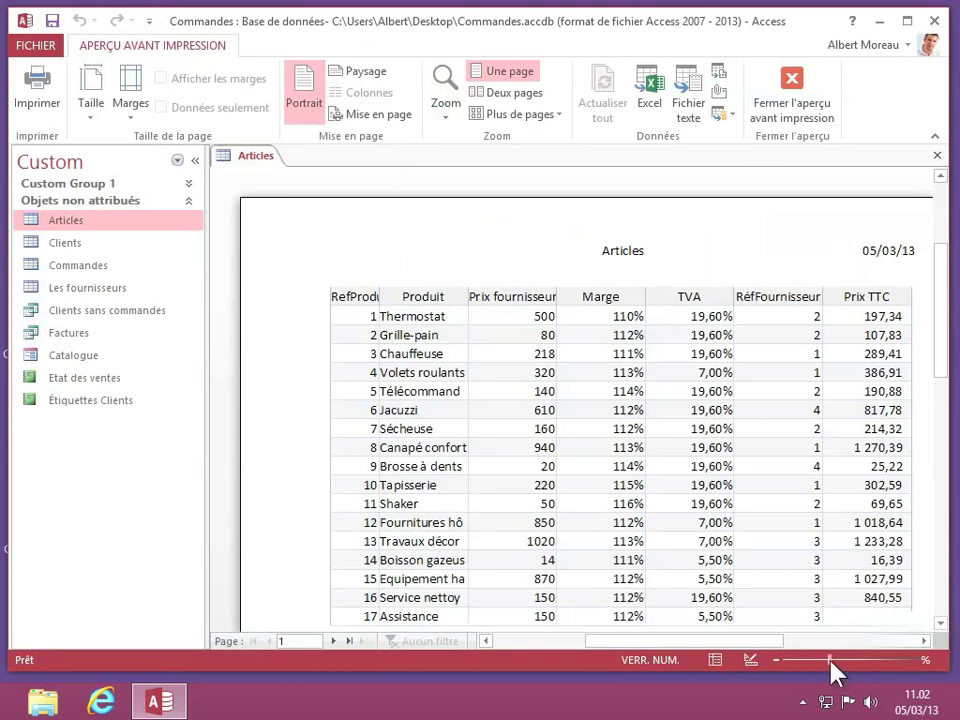
mouse_move(831, 660)
mouse_down()
mouse_move(817, 662)
mouse_move(846, 662)
mouse_move(816, 662)
mouse_move(849, 660)
mouse_move(817, 658)
mouse_up()
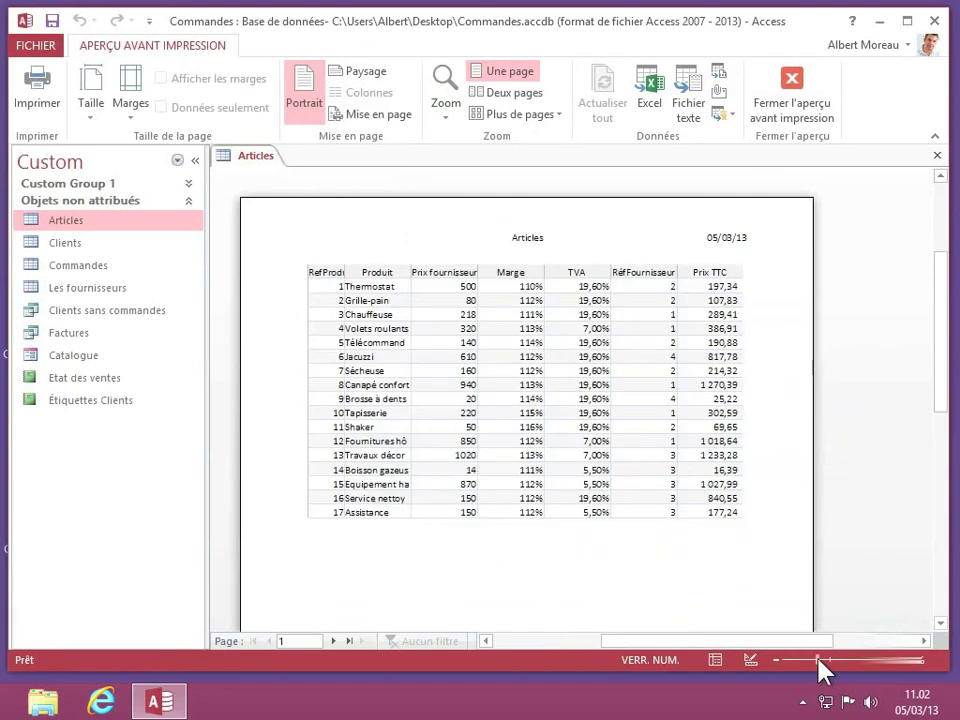
click(519, 95)
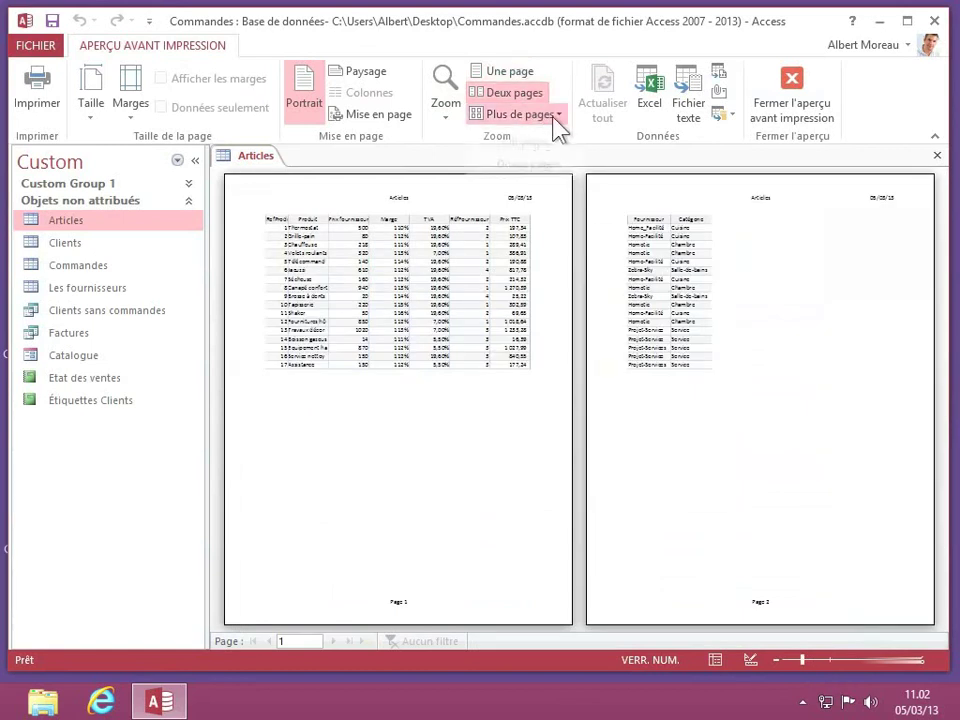
click(553, 118)
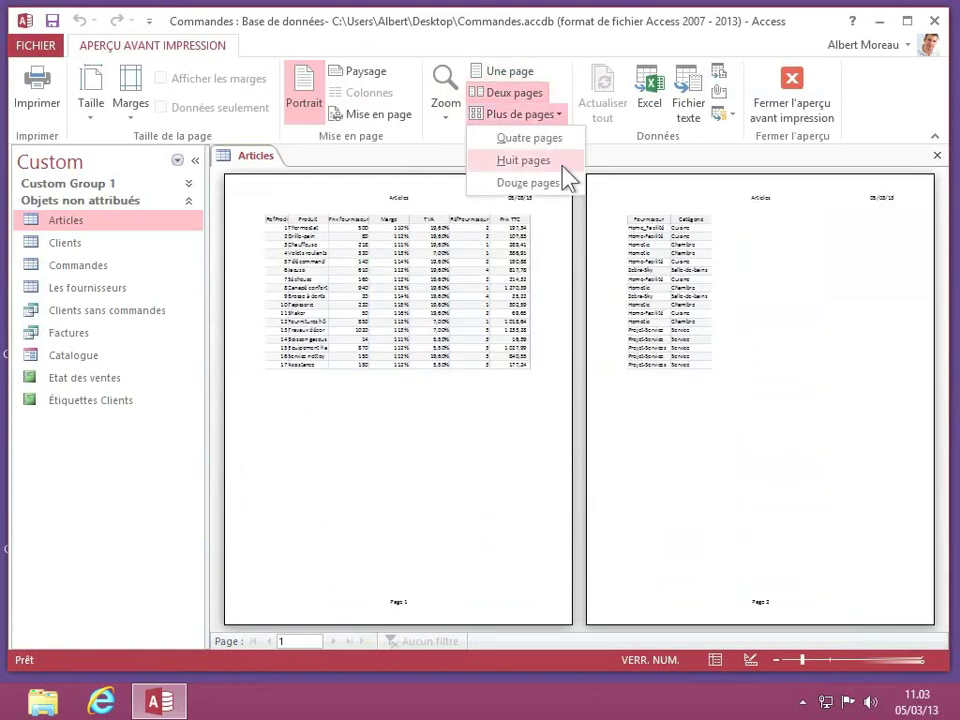
click(512, 73)
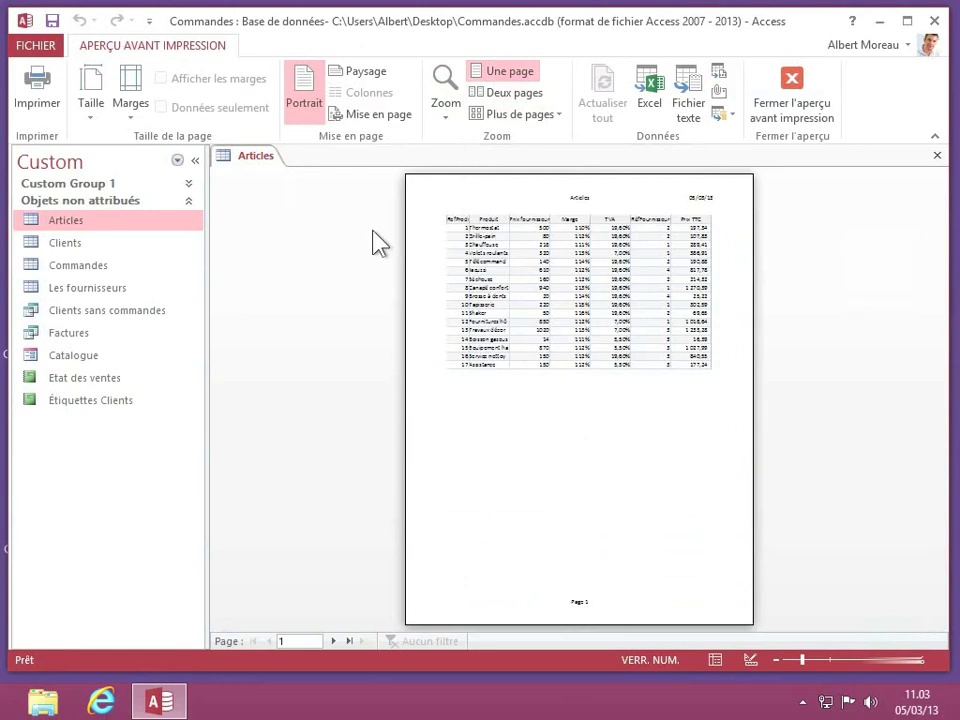
Try the Étroites margins on the Articles preview, and set the margins to Normales.
click(128, 128)
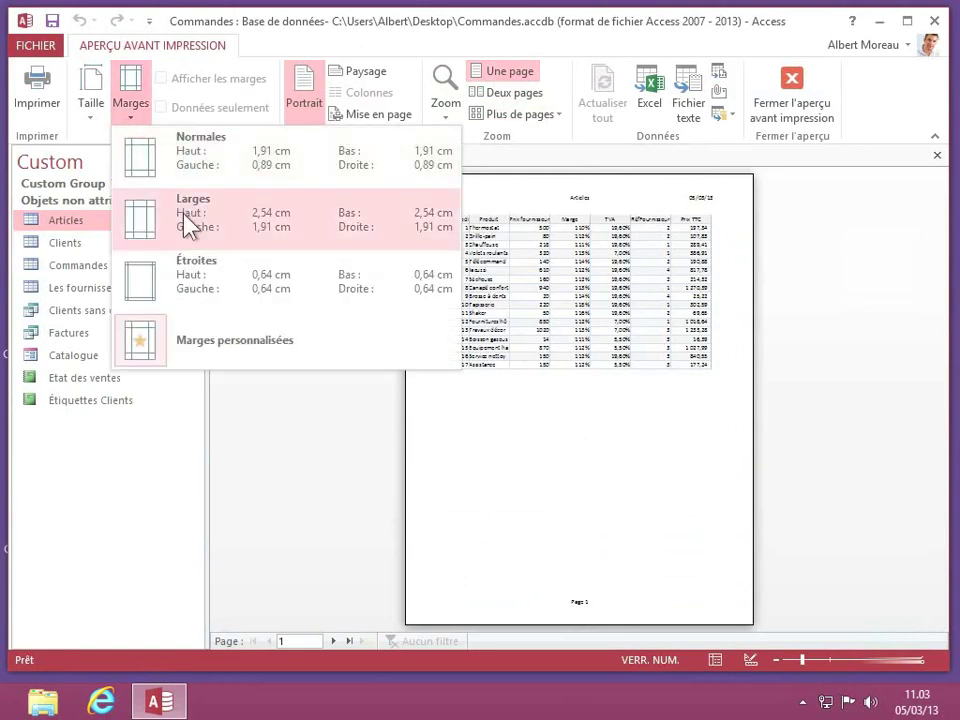
click(188, 285)
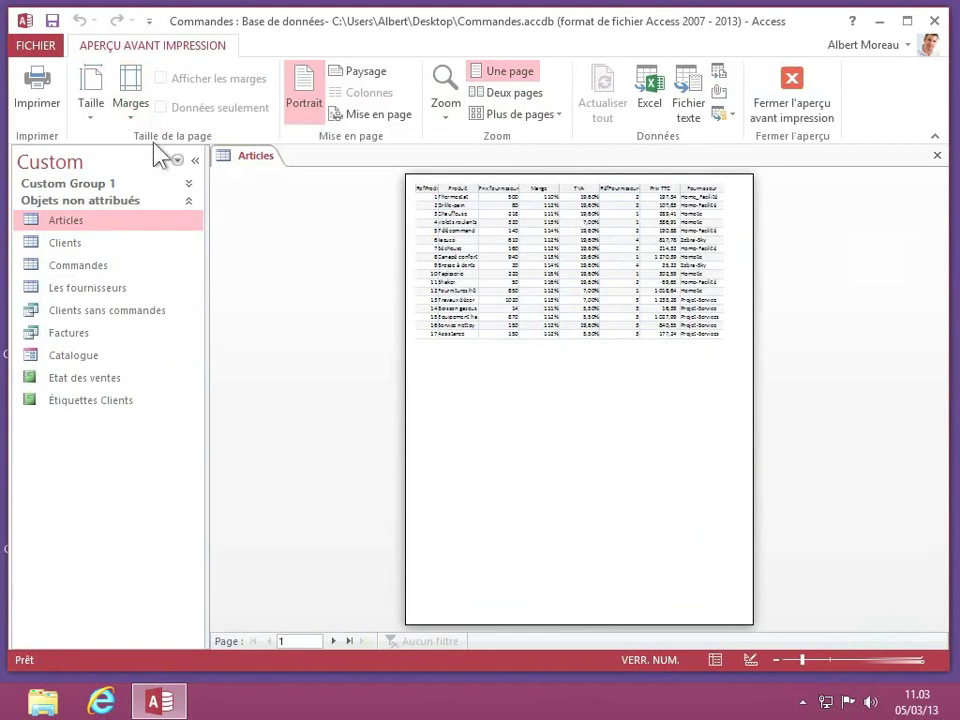
click(132, 113)
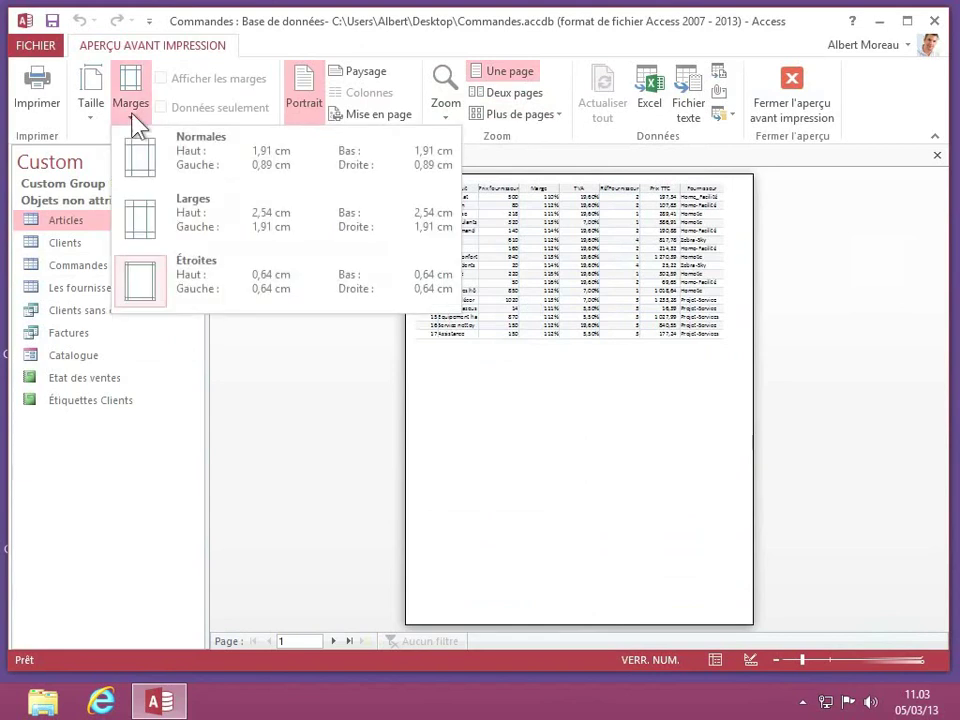
click(214, 167)
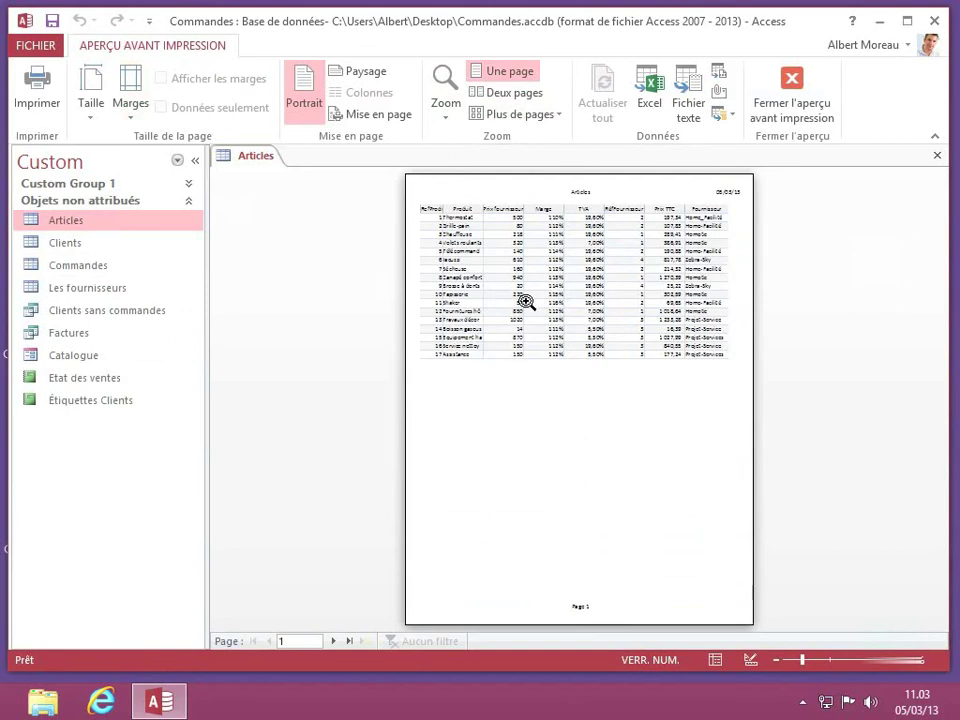
Set the Articles printout to A4 paper in Paysage orientation.
click(92, 117)
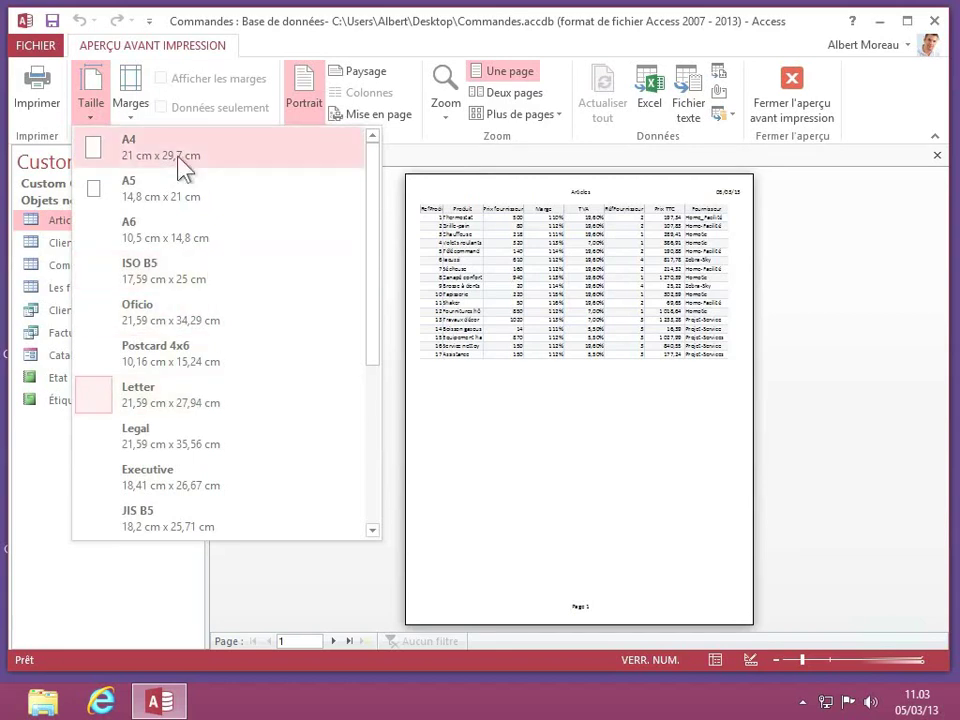
click(212, 163)
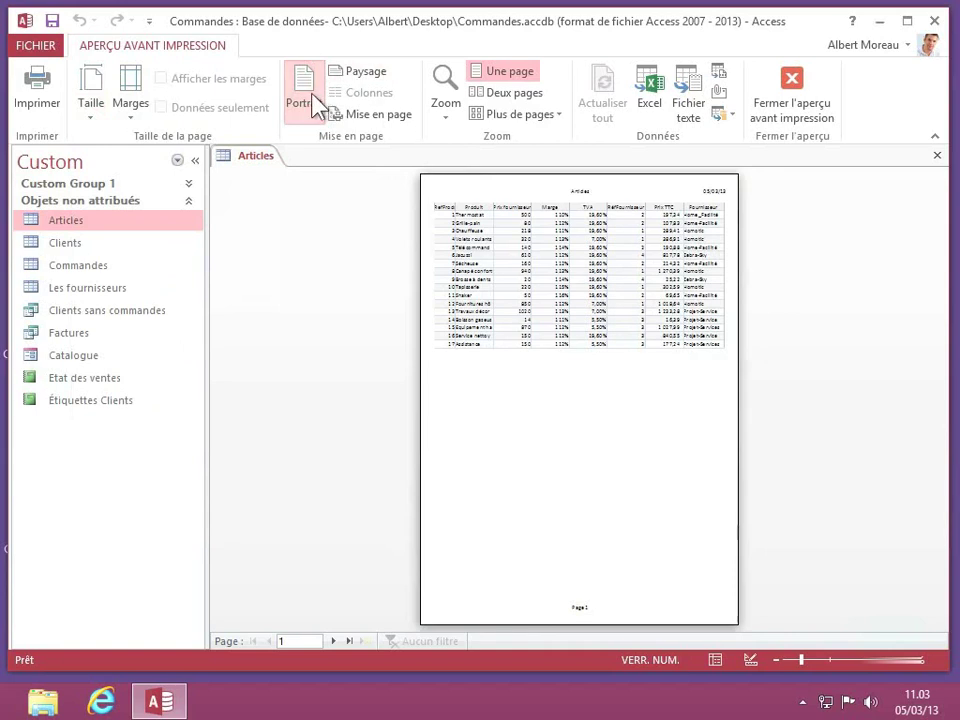
click(358, 74)
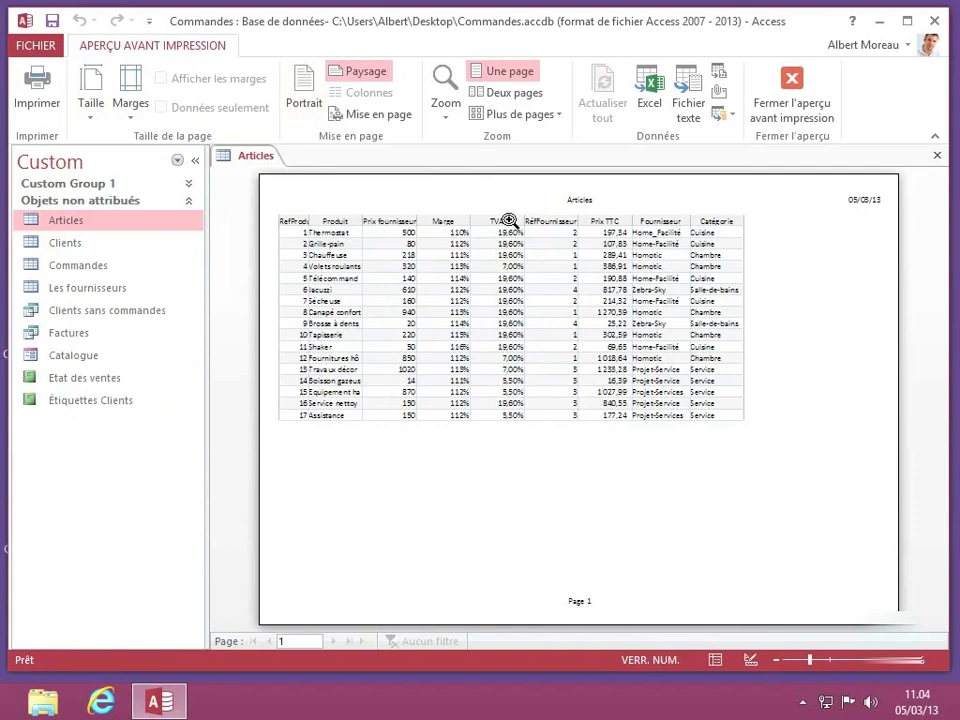
Open the print settings for the Articles table and look through the available printers.
click(37, 105)
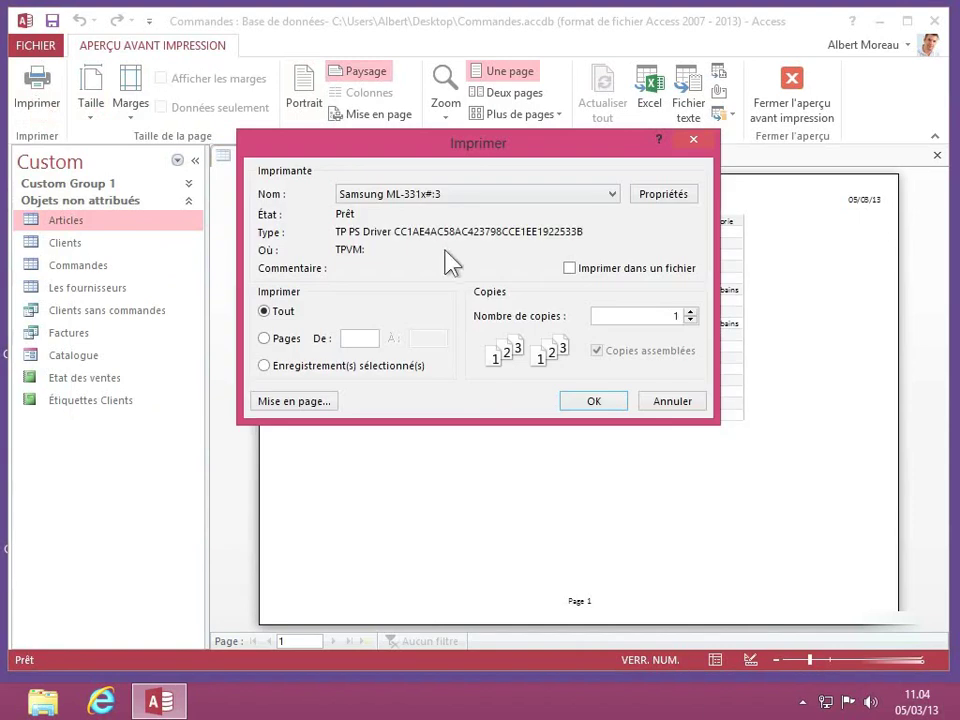
click(612, 198)
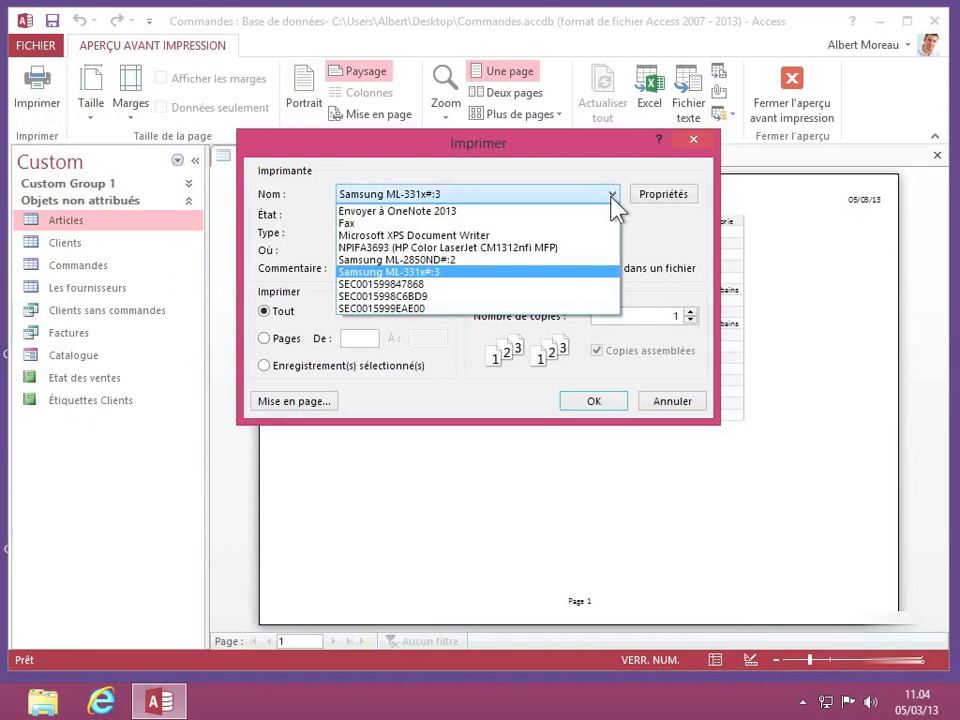
click(612, 198)
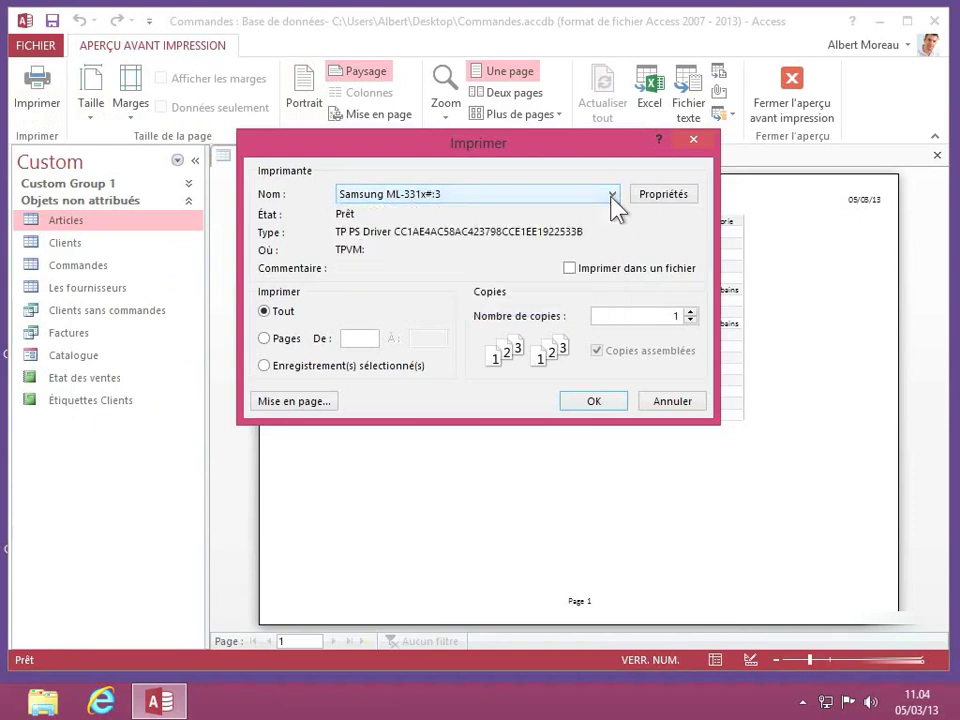
Examine the selected printer's media types, paper sources and layout options in its properties.
click(676, 196)
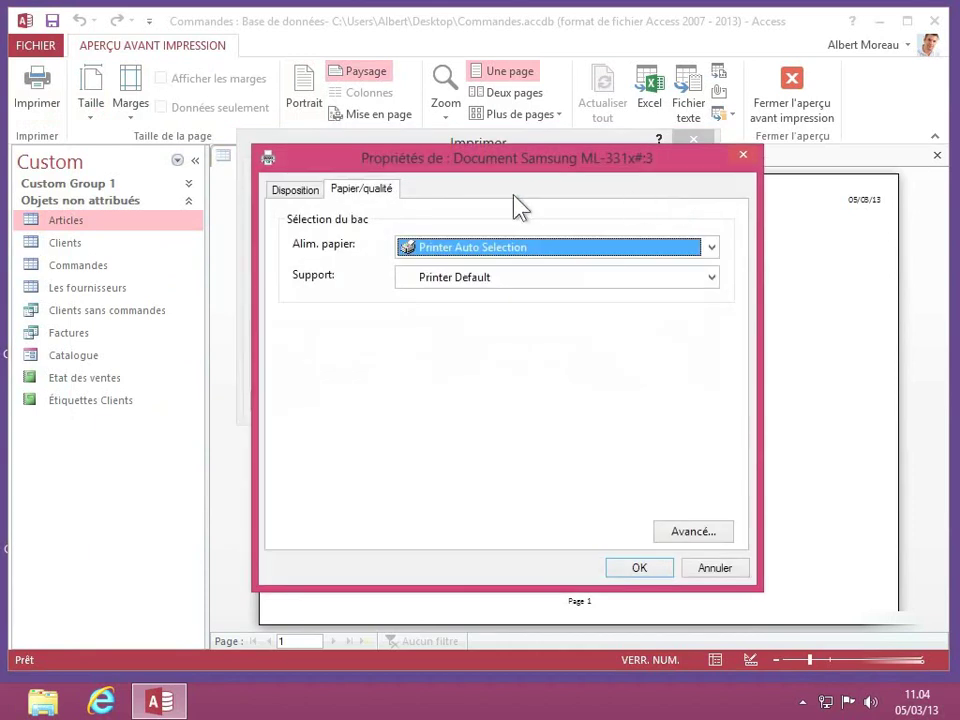
click(376, 195)
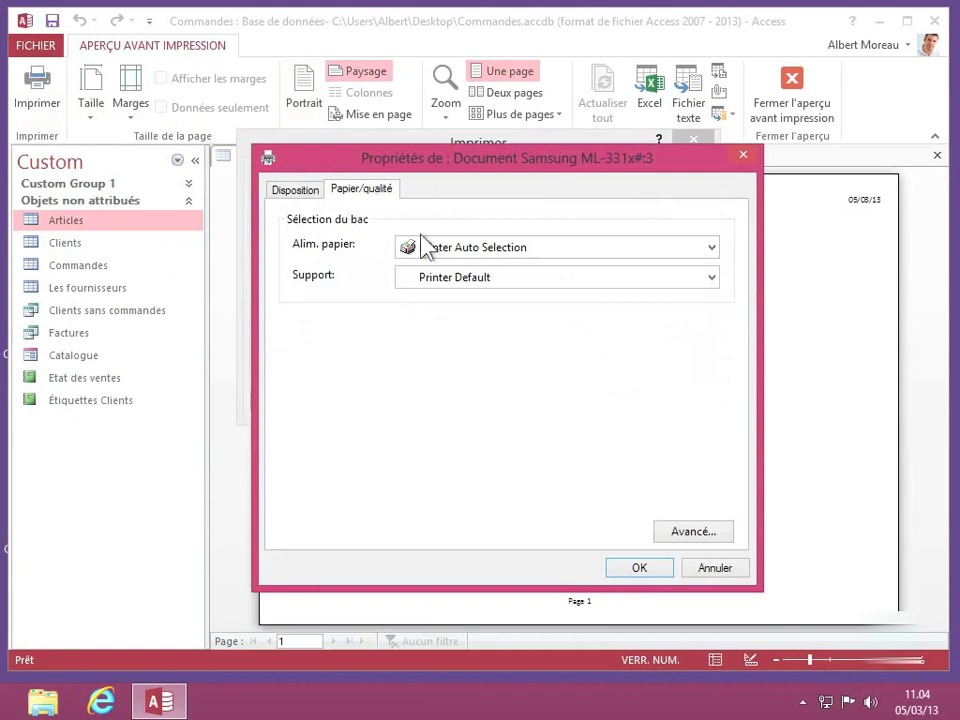
click(713, 279)
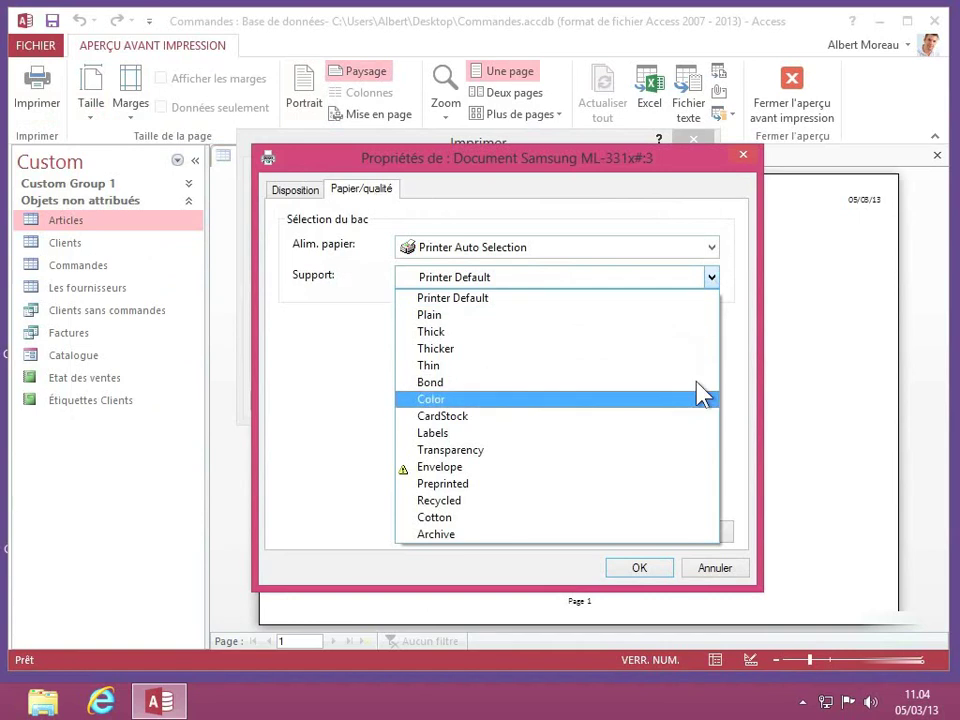
click(704, 280)
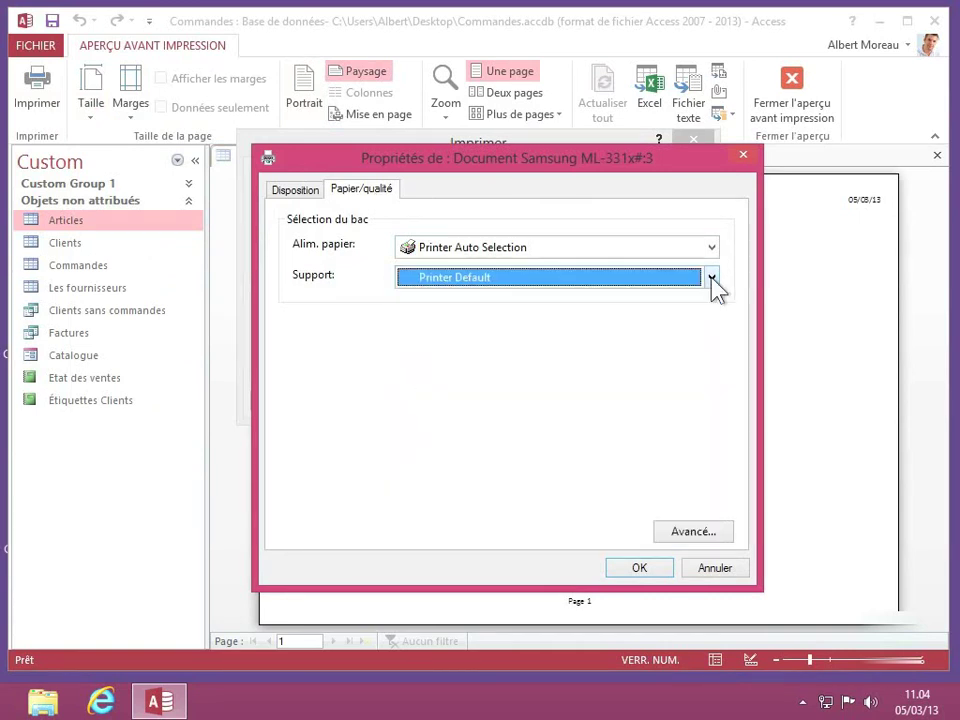
click(475, 248)
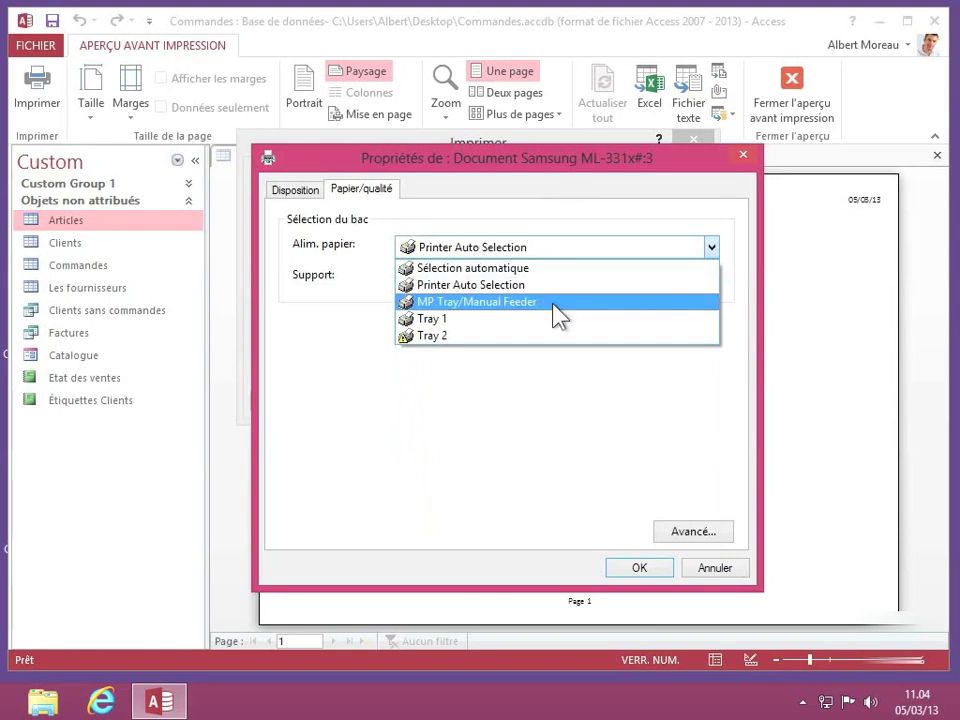
click(712, 248)
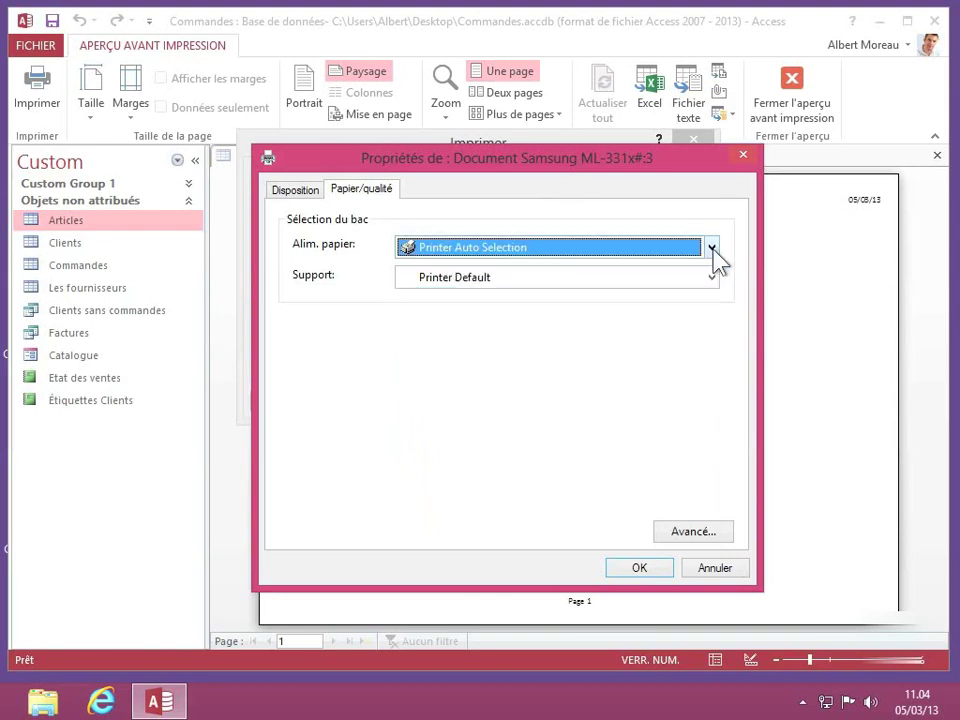
click(296, 192)
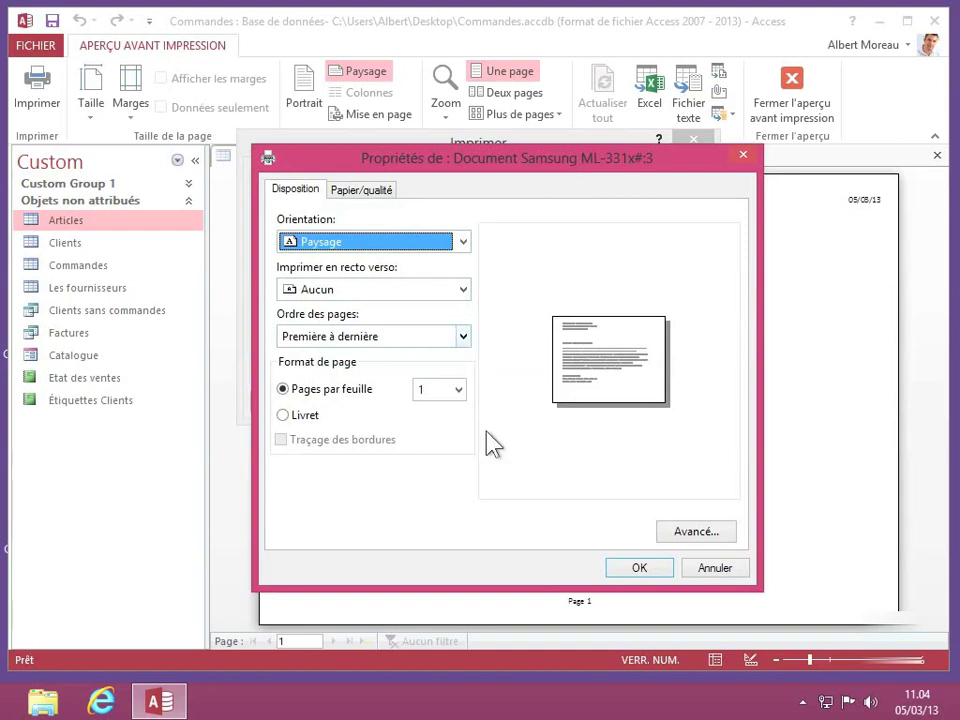
click(633, 568)
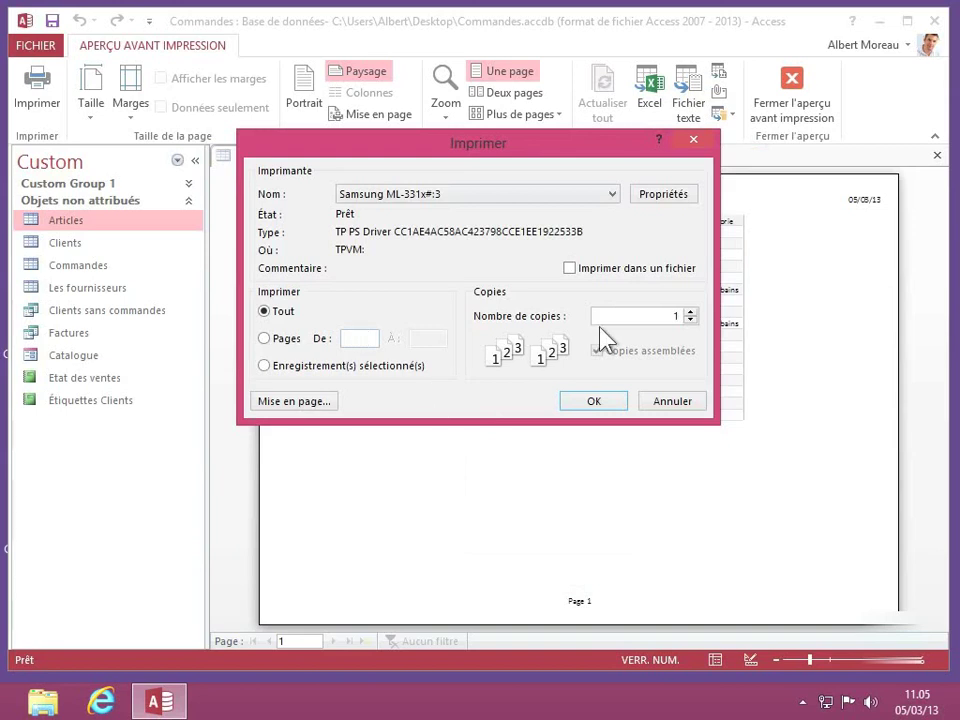
Set the print range to pages 1 to 1 with 10 collated copies, and cancel the print job.
click(267, 340)
text(1)
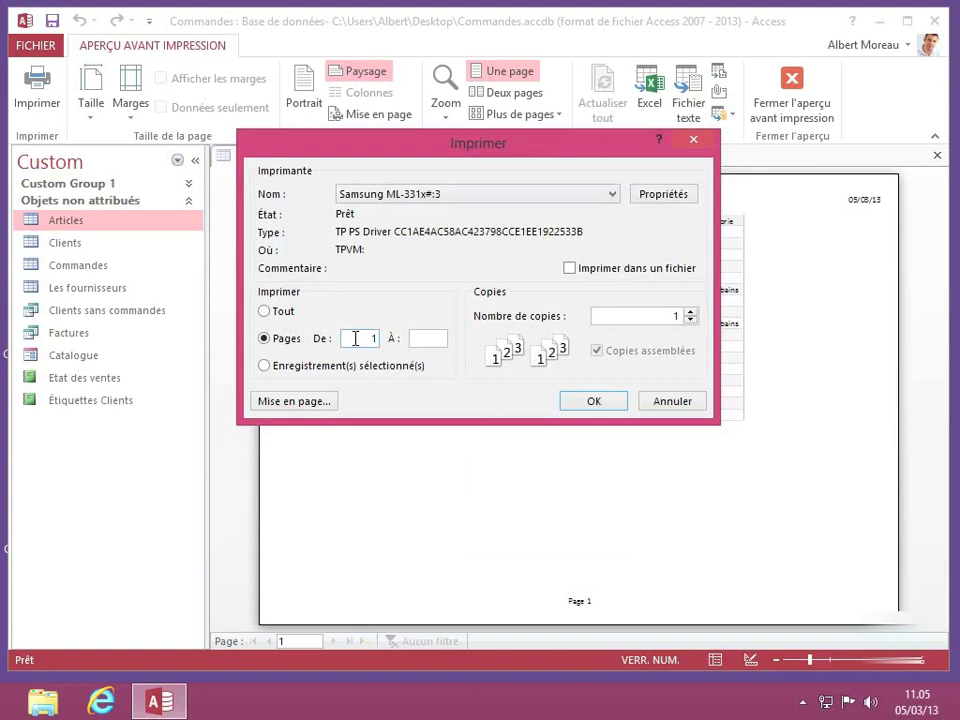
click(430, 338)
text(1)
click(622, 315)
text(0)
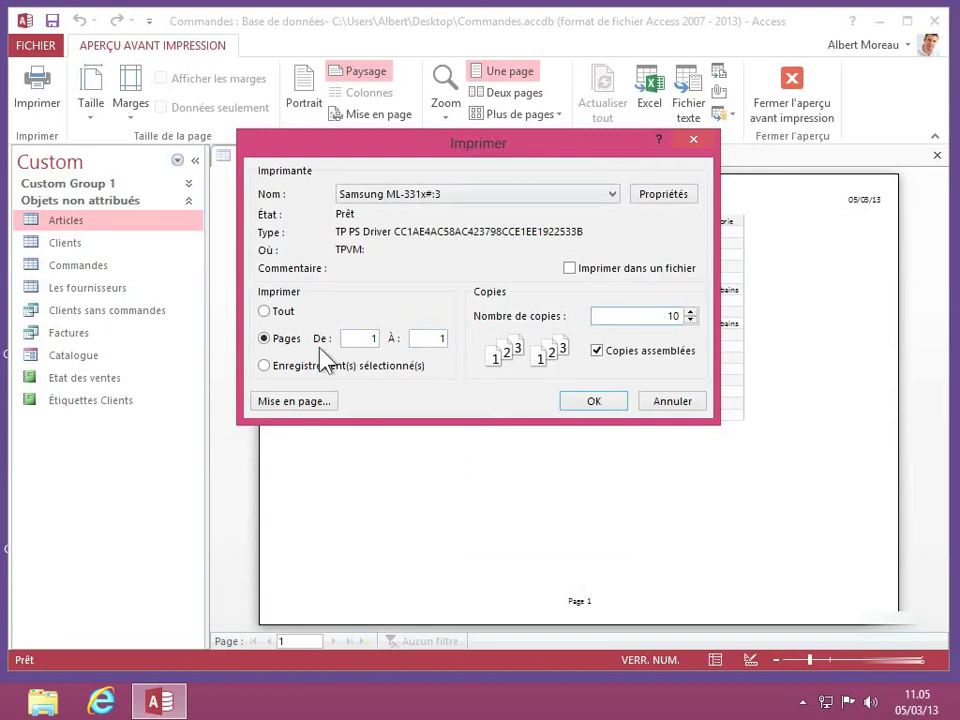
click(597, 351)
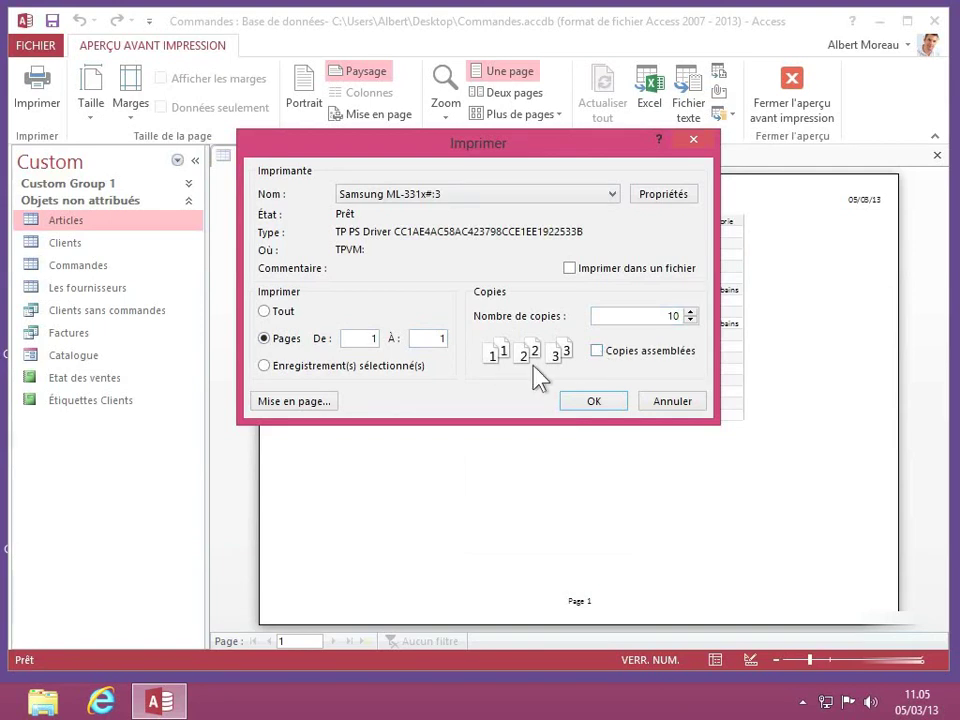
click(603, 359)
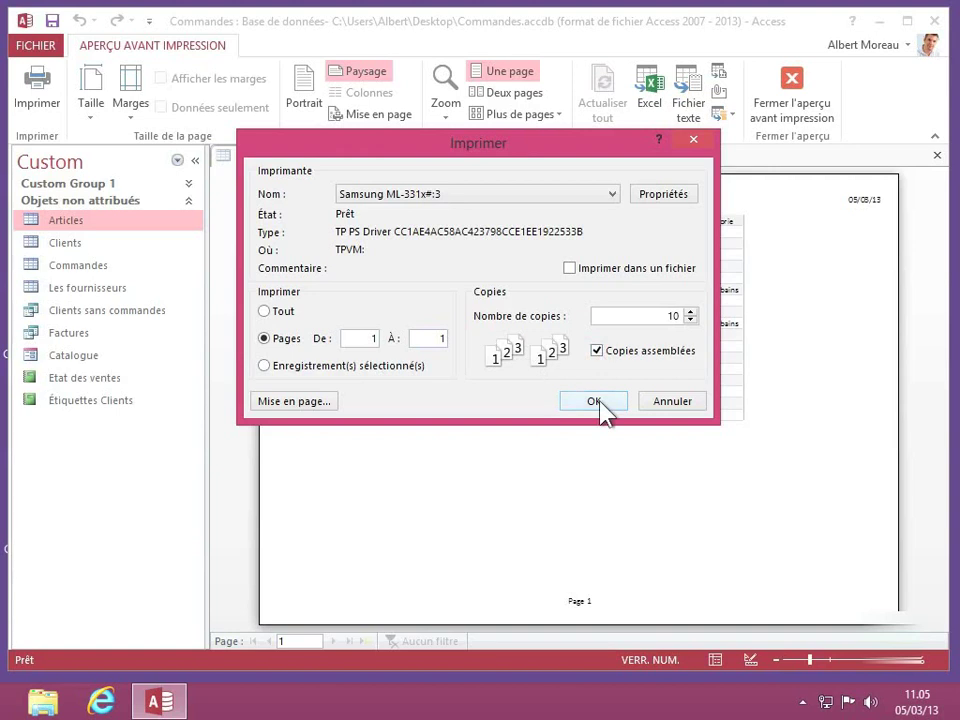
click(674, 406)
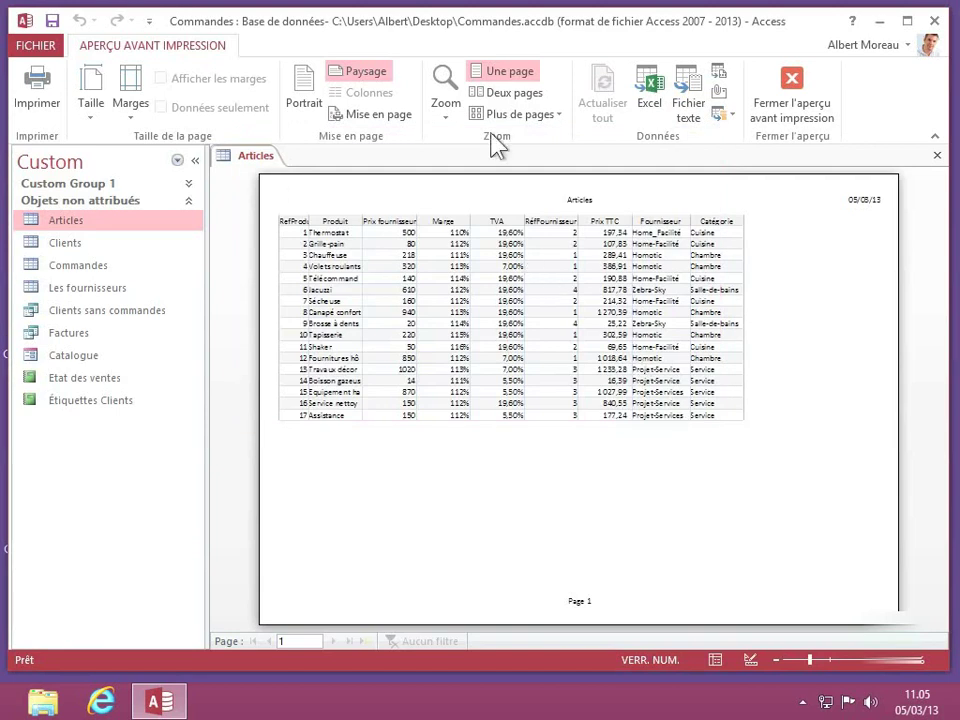
Close the print preview and reopen it from the Articles table.
click(792, 101)
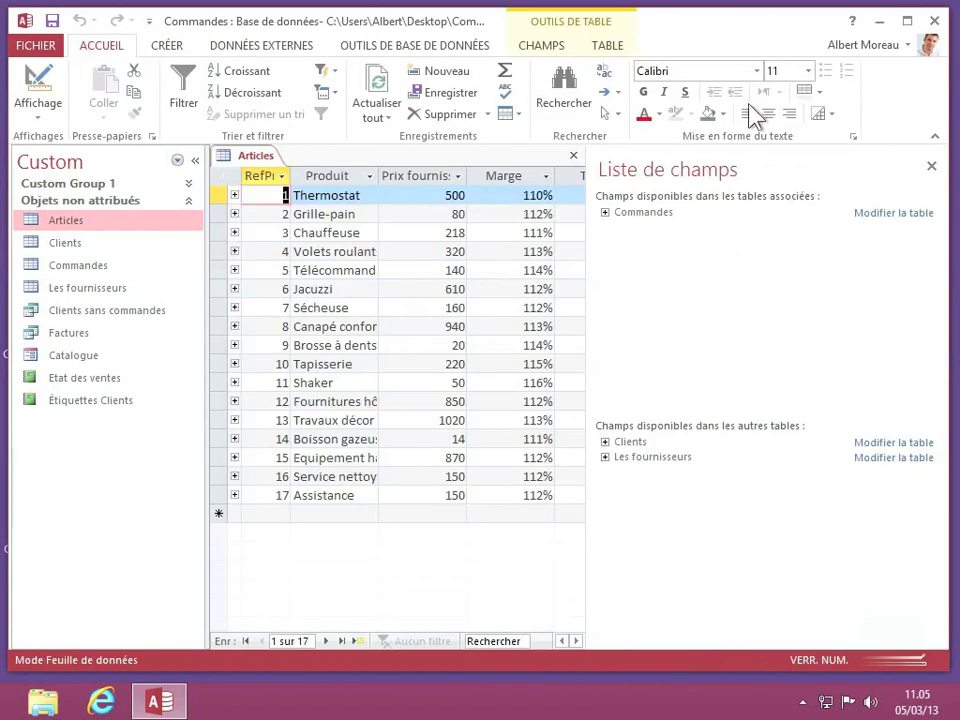
click(30, 44)
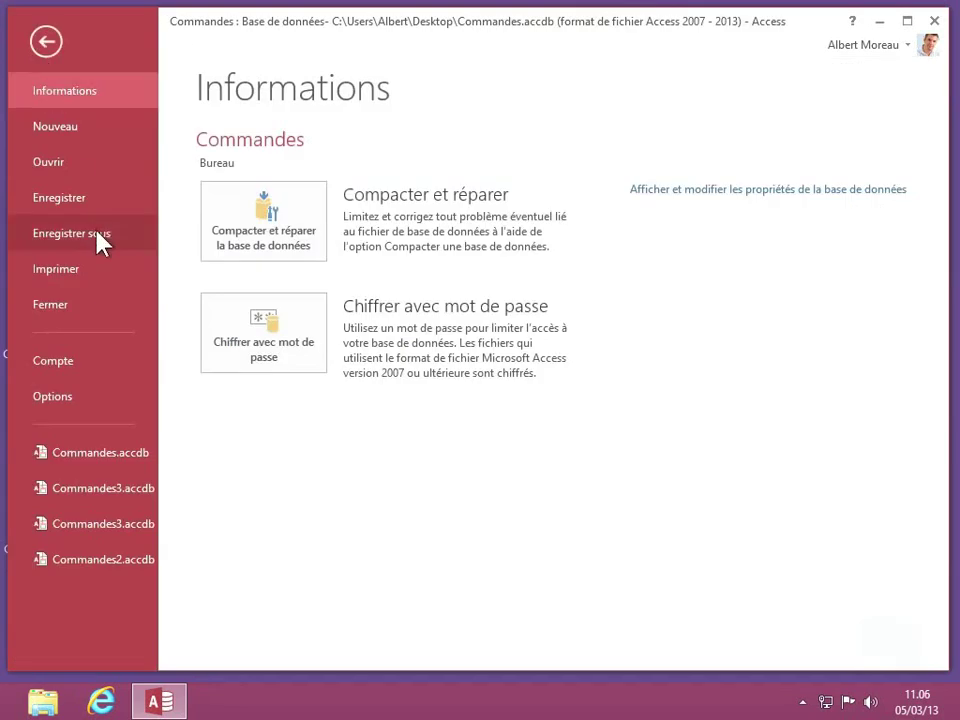
click(94, 268)
click(327, 328)
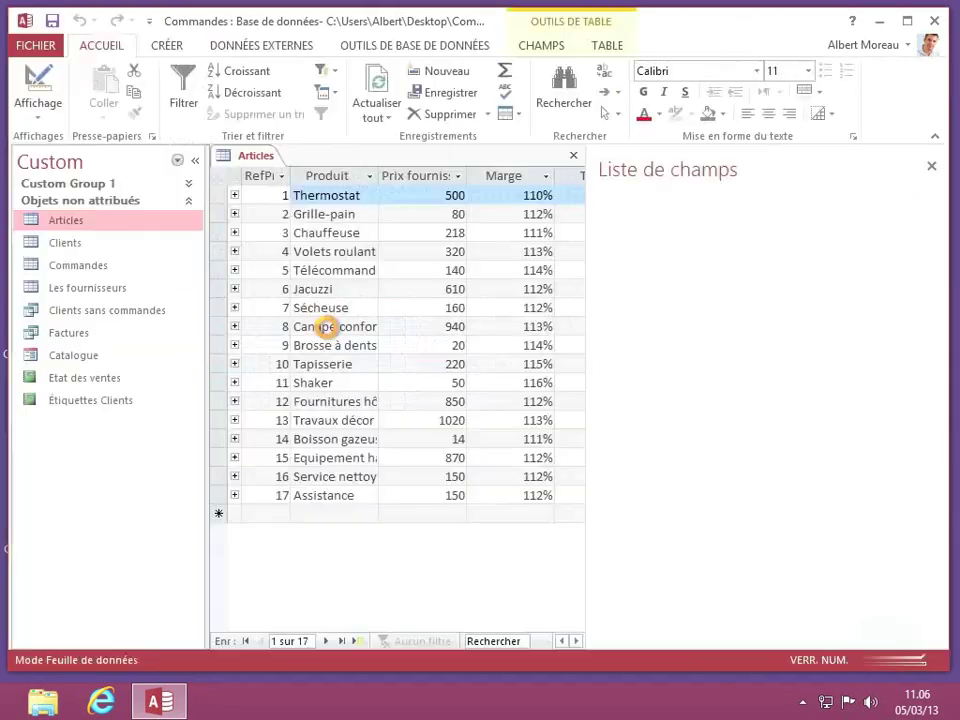